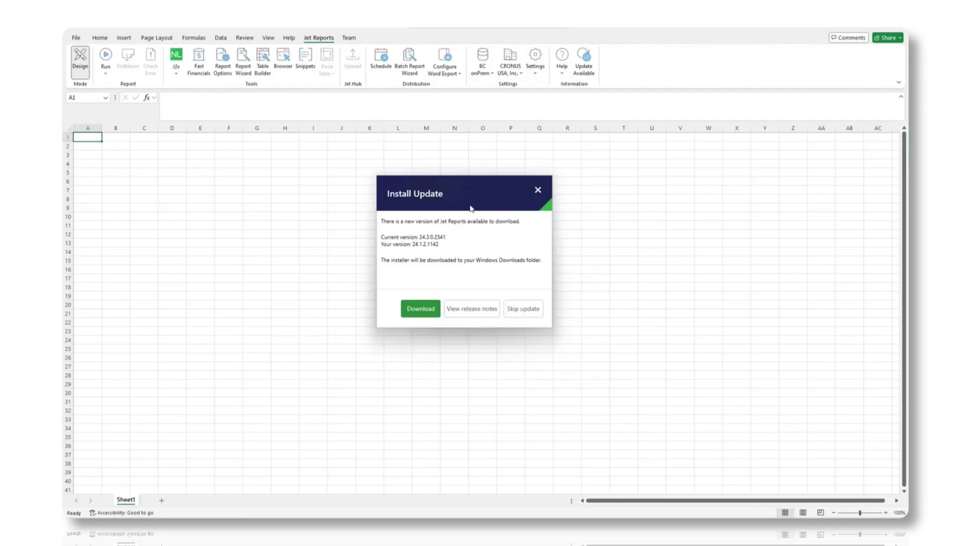
# Download the Jet Reports Setup Build 24.3.0.2341 installer, past the data-source warning, and launch the update.
pyautogui.click(421, 310)
pyautogui.click(478, 312)
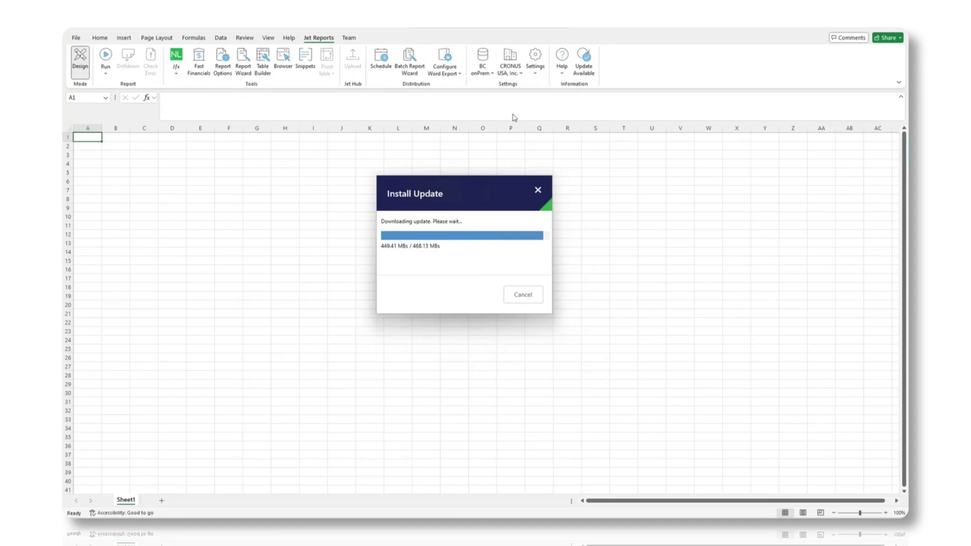
pyautogui.click(474, 271)
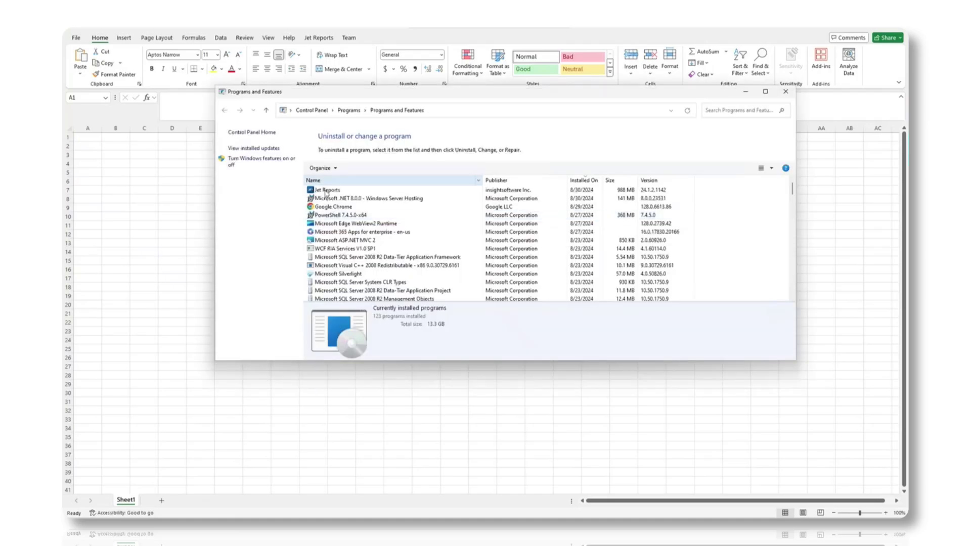
# Remove Jet Reports 24.1.2.1142 through Programs and Features, retrying once Excel is closed.
pyautogui.click(325, 191)
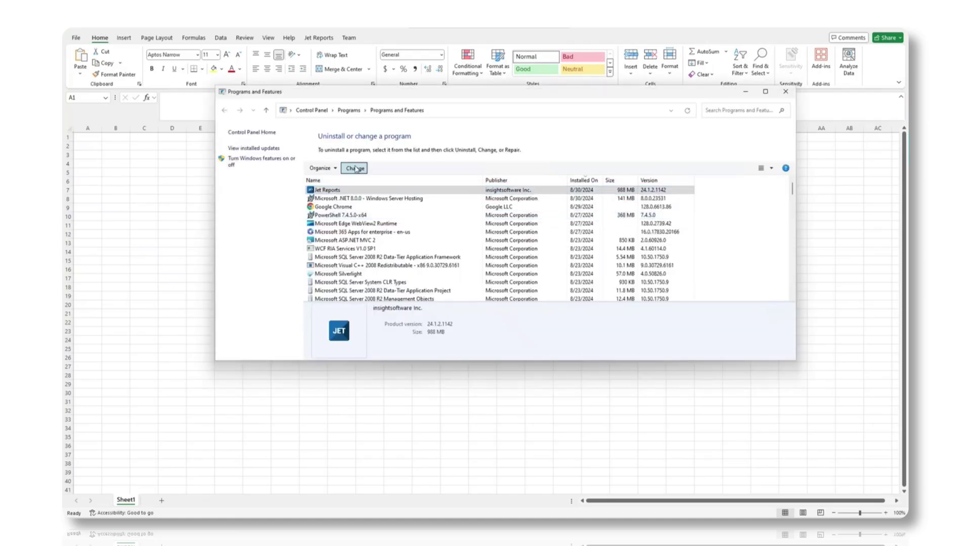
pyautogui.click(352, 168)
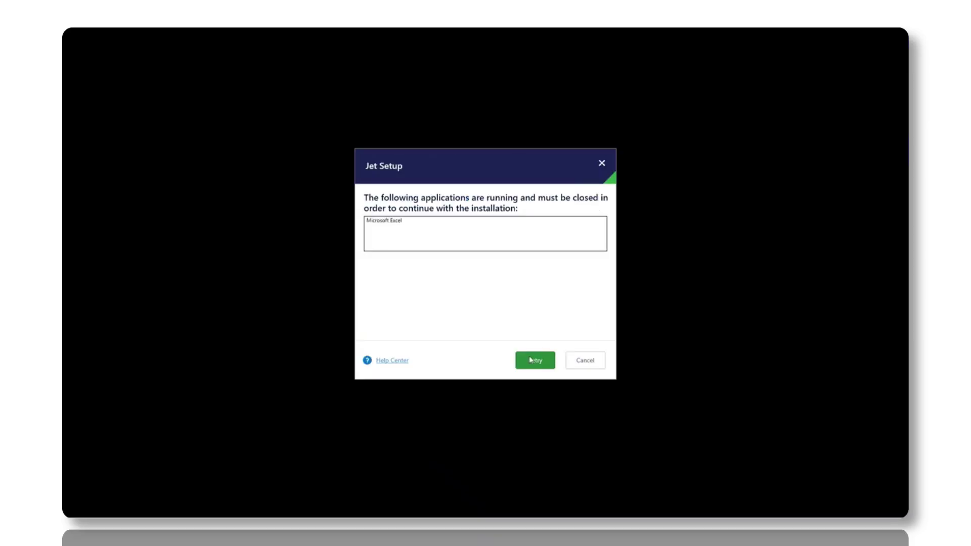
pyautogui.click(532, 361)
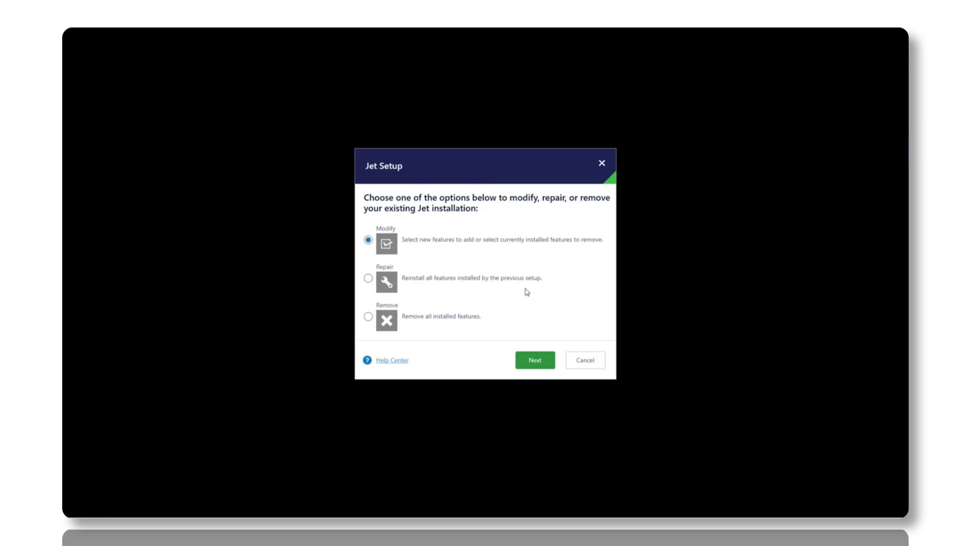
pyautogui.click(369, 318)
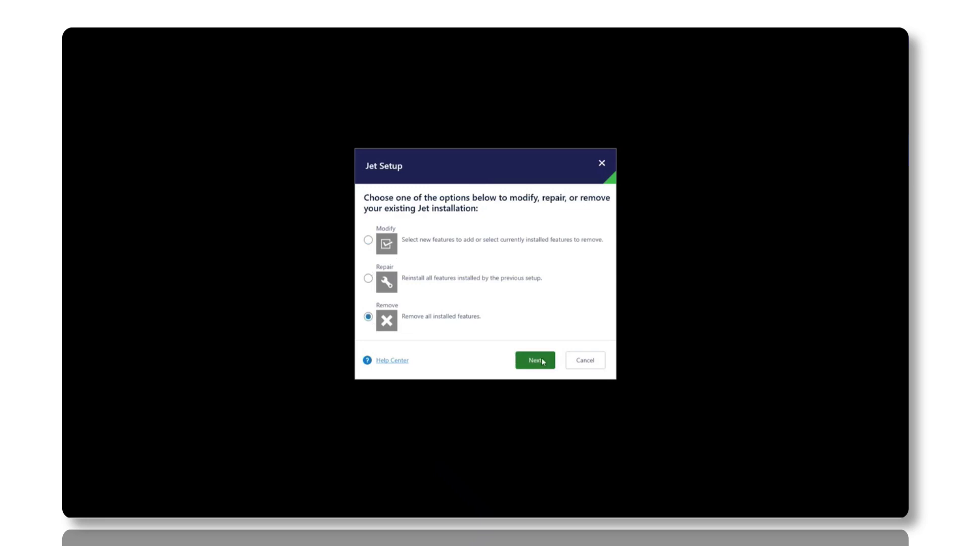
pyautogui.click(535, 361)
pyautogui.click(536, 362)
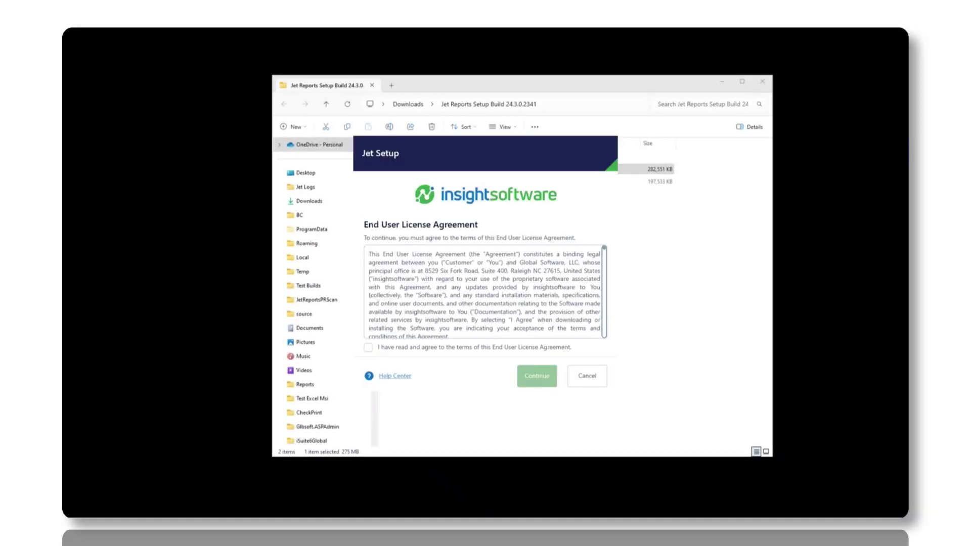
# Accept the Jet Setup End User License Agreement.
pyautogui.rightClick(603, 330)
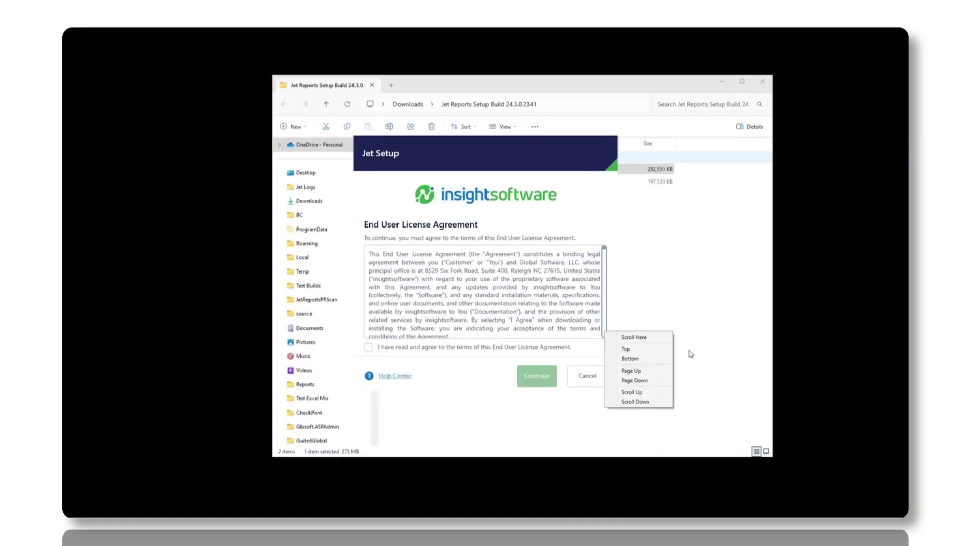
pyautogui.click(630, 359)
pyautogui.click(369, 347)
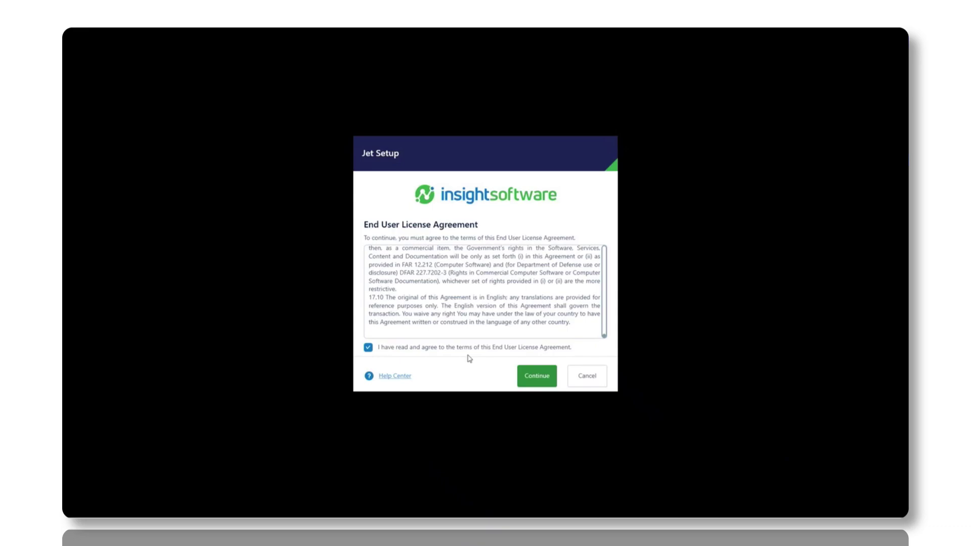
pyautogui.click(533, 376)
# Authenticate the installation with the pasted product activation code.
pyautogui.click(369, 248)
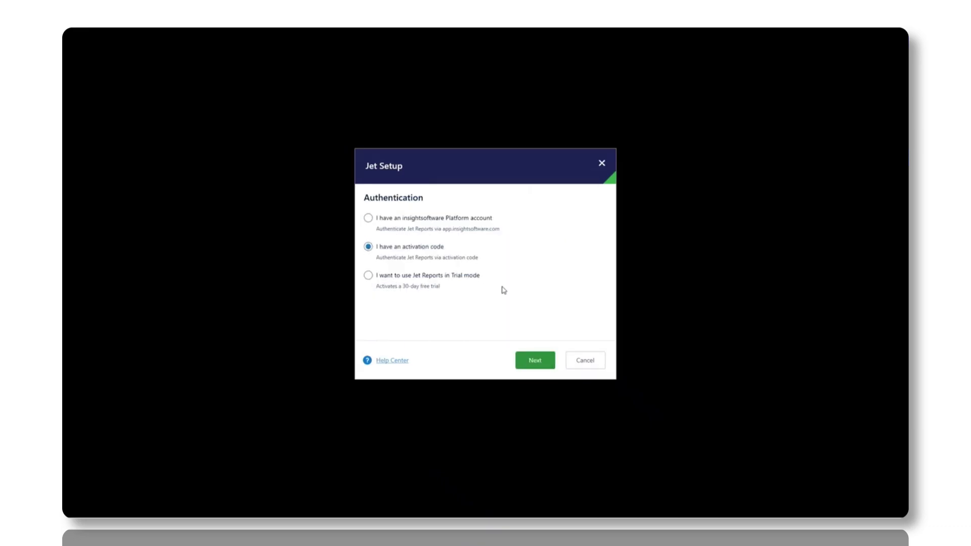
pyautogui.click(535, 359)
pyautogui.hotkey('ctrl', 'v')
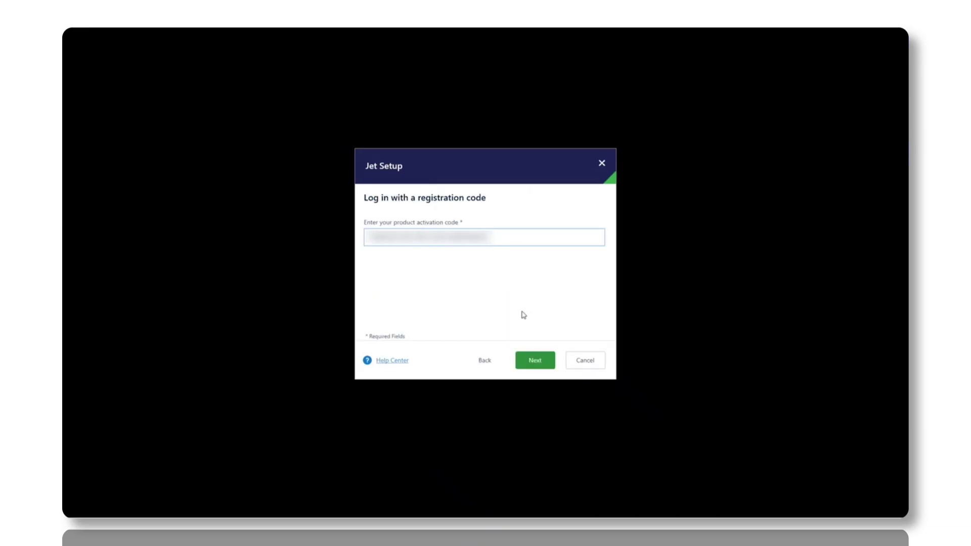
pyautogui.click(534, 360)
# Include Jet Hub and the Jet Administration Console in the server components.
pyautogui.click(393, 248)
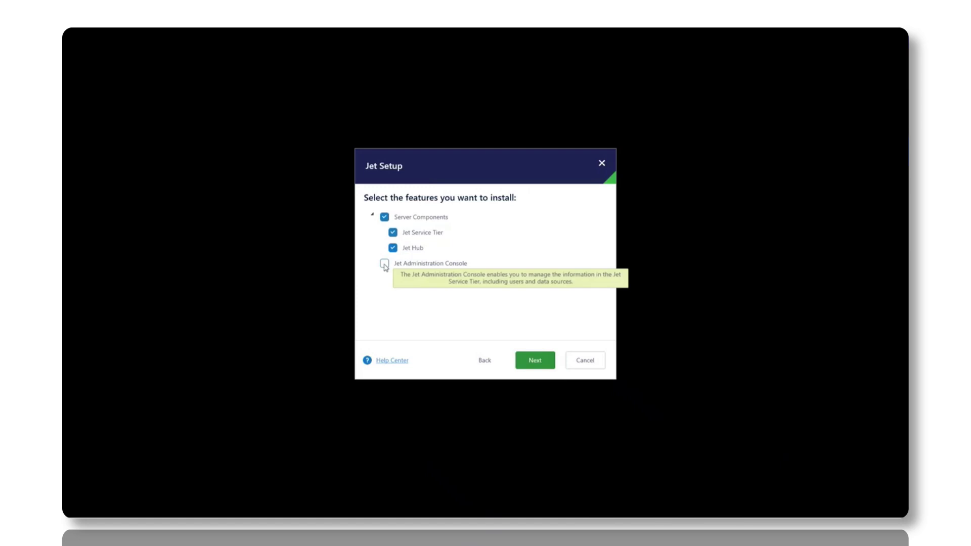
pyautogui.click(535, 360)
pyautogui.click(385, 303)
# Set the server host name as Jet Hub URL, keeping Active Directory and NETWORK SERVICE.
pyautogui.write('Win7AC-VM')
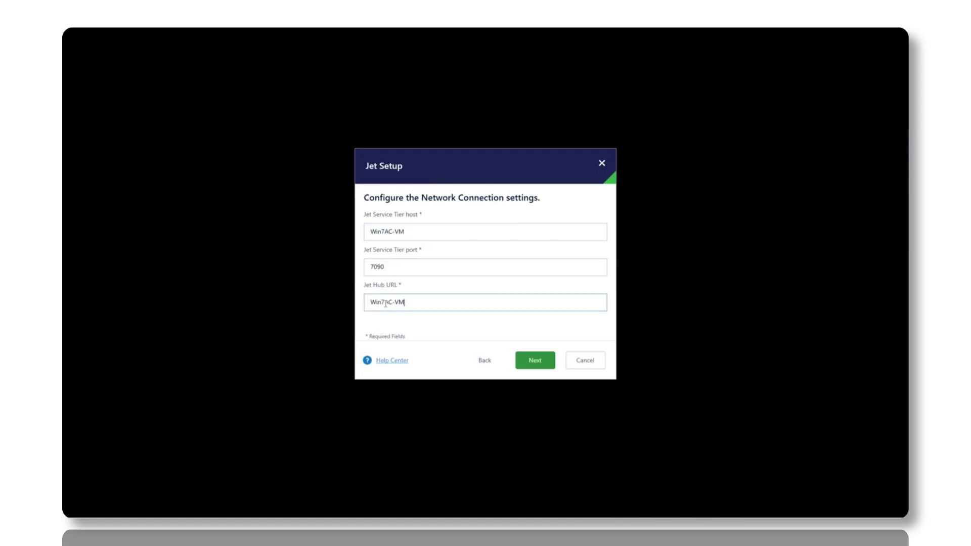
pyautogui.click(533, 362)
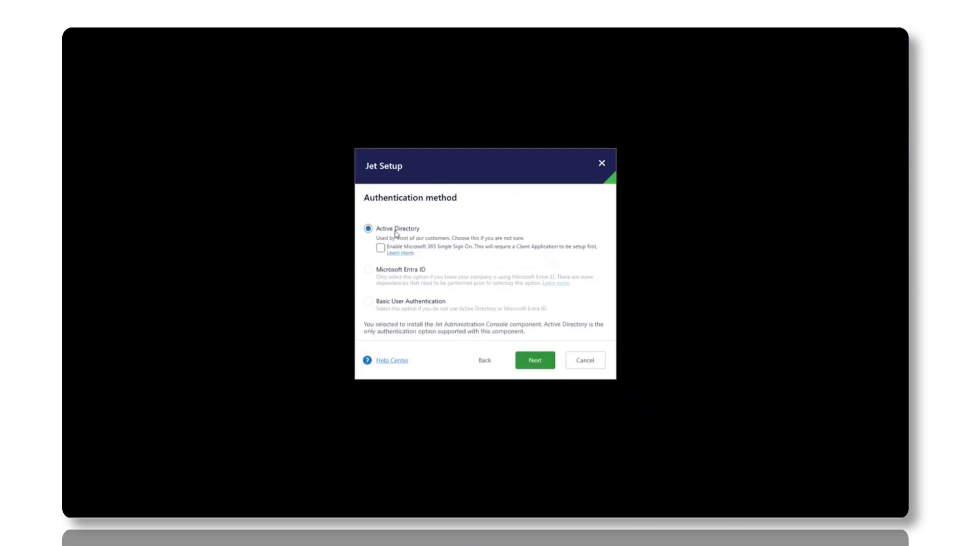
pyautogui.click(539, 362)
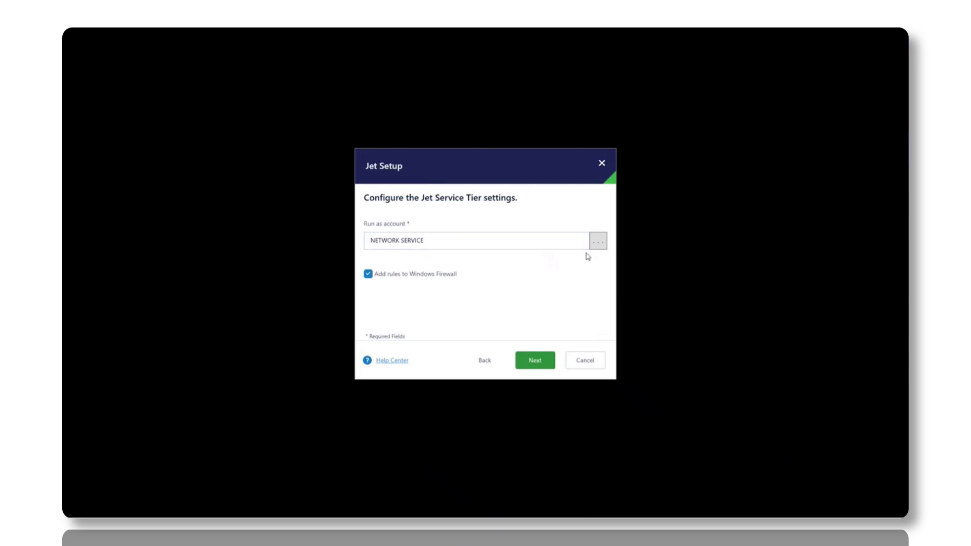
pyautogui.click(536, 361)
pyautogui.click(536, 361)
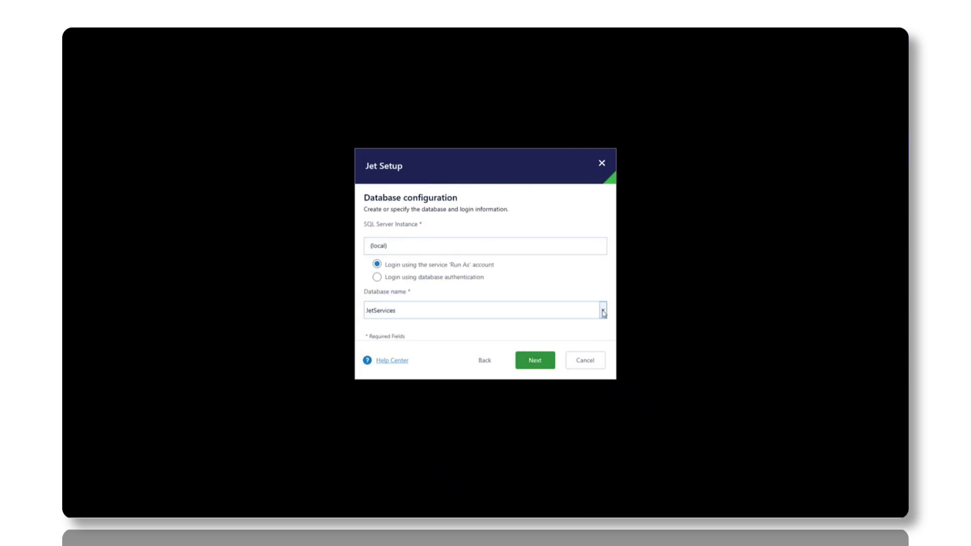
# Pick JetServicesDemo from the Database name list on the (local) server.
pyautogui.click(603, 310)
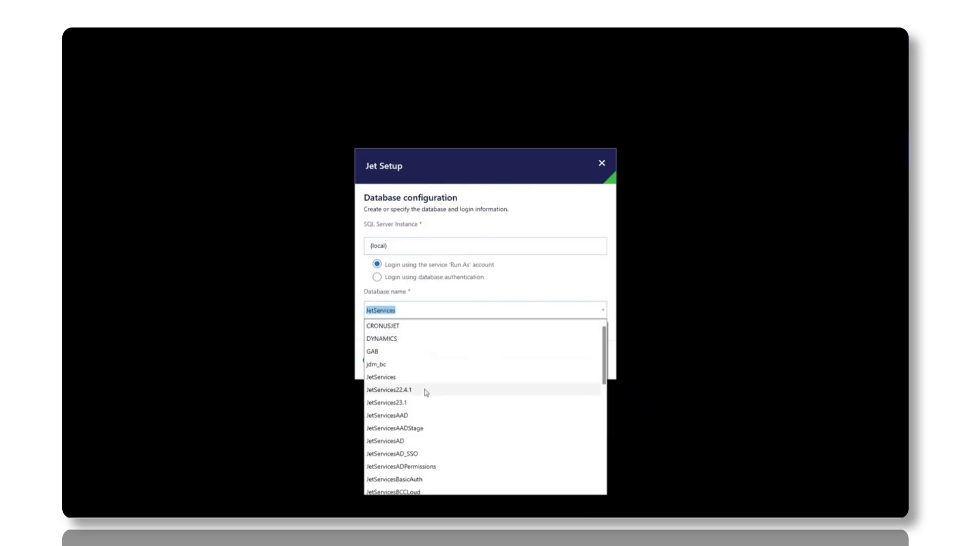
pyautogui.scroll(-2, 426, 392)
pyautogui.scroll(-2, 426, 393)
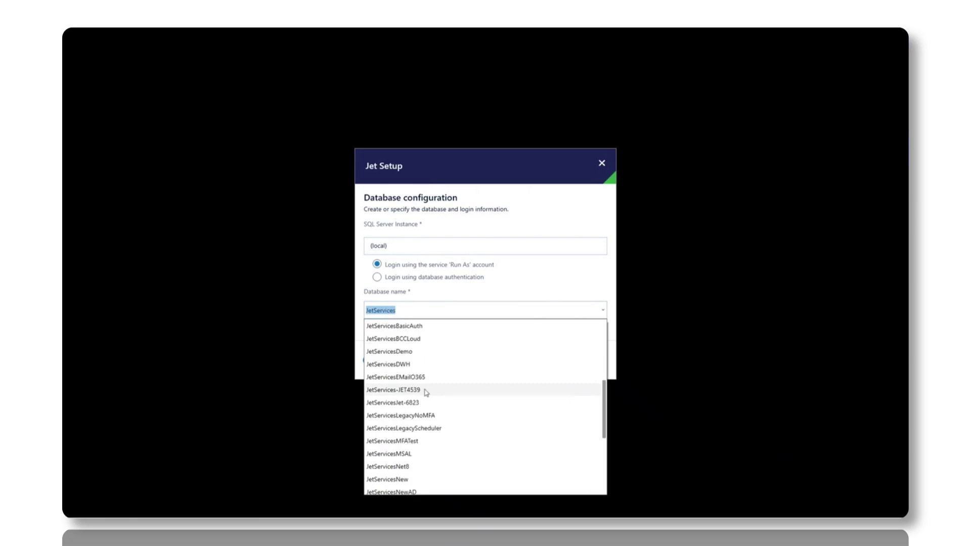
pyautogui.scroll(-2, 426, 392)
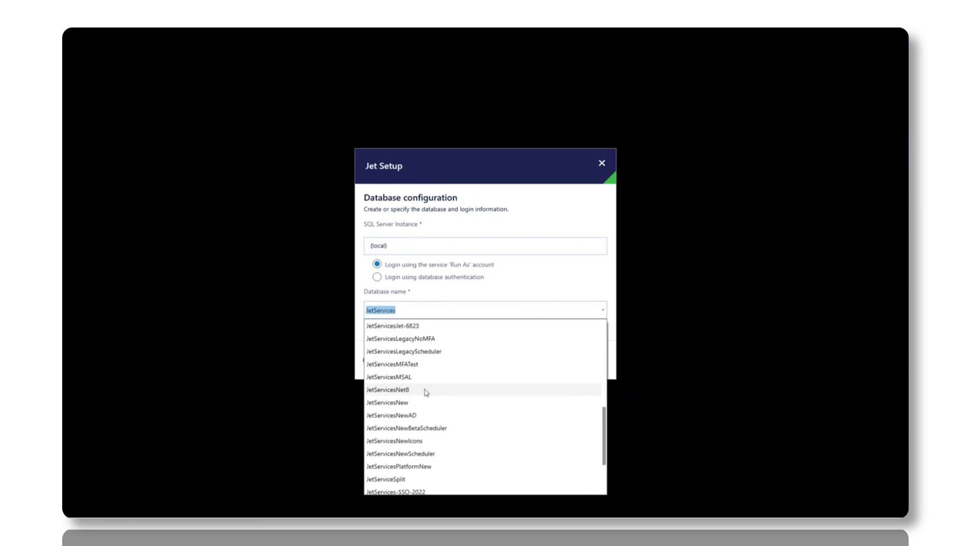
pyautogui.scroll(-2, 426, 392)
pyautogui.scroll(3, 426, 393)
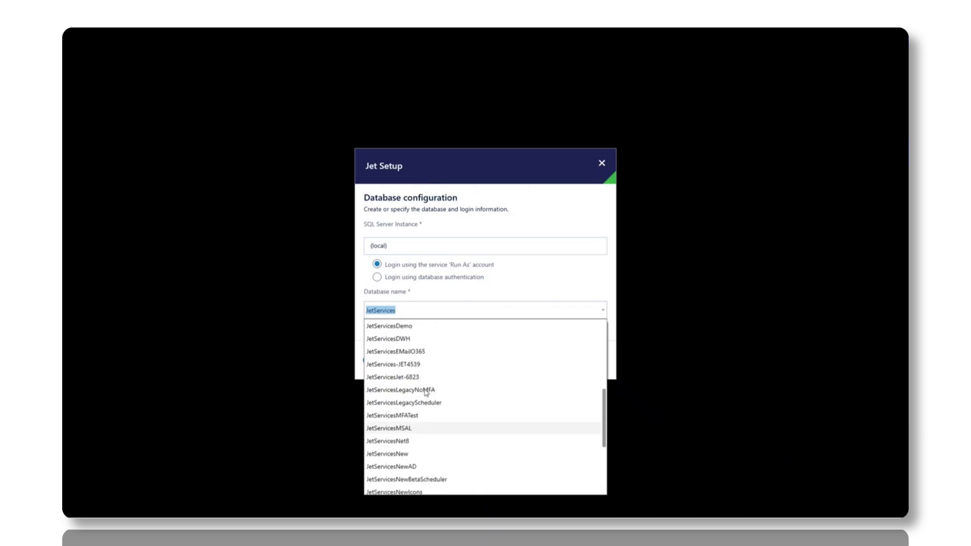
pyautogui.click(411, 326)
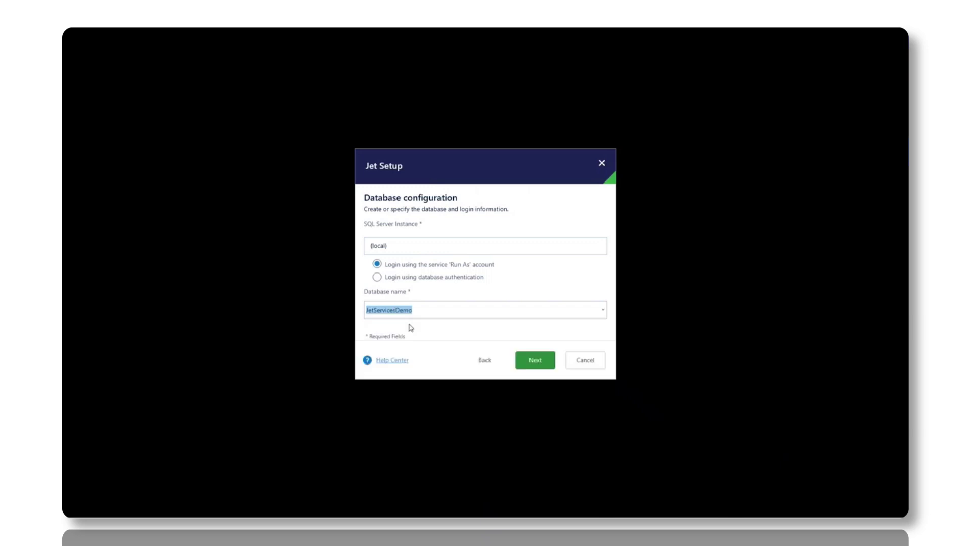
# Keep 'Upgrade the existing database' with Backup, install, and confirm upgrading JetServicesDemo.
pyautogui.click(540, 369)
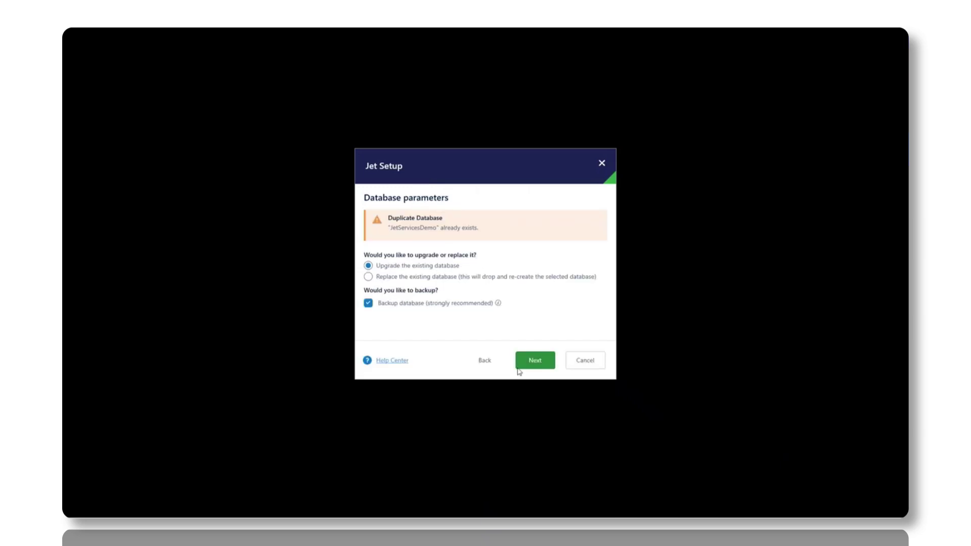
pyautogui.click(536, 366)
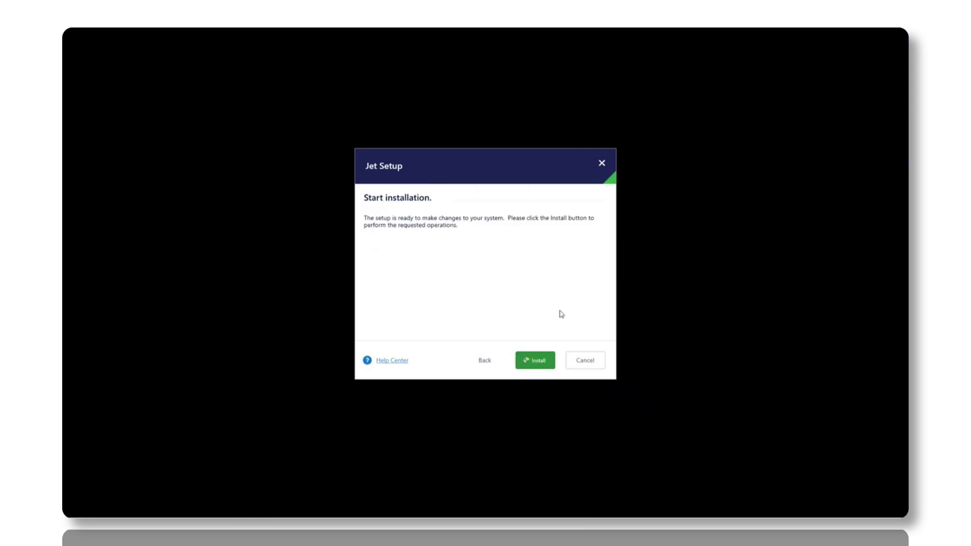
pyautogui.click(535, 362)
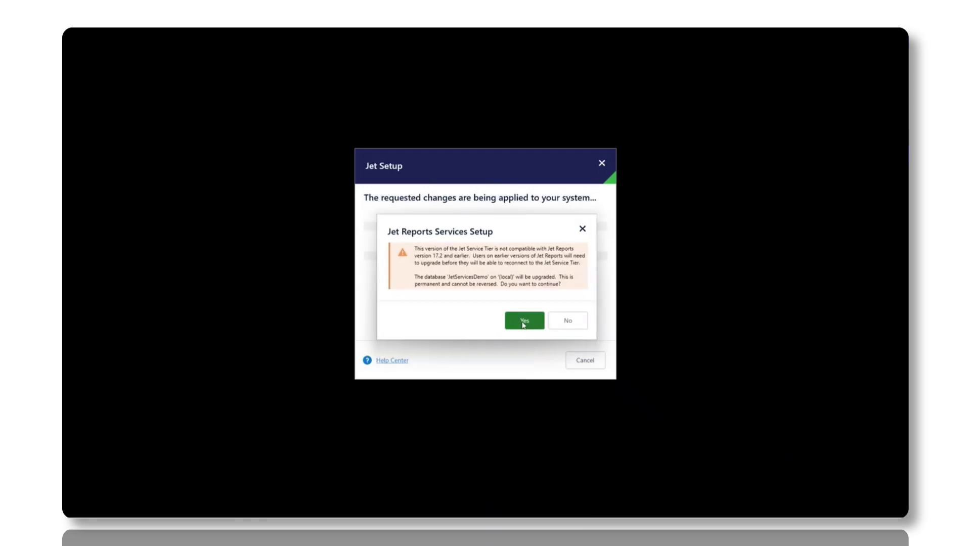
pyautogui.click(525, 320)
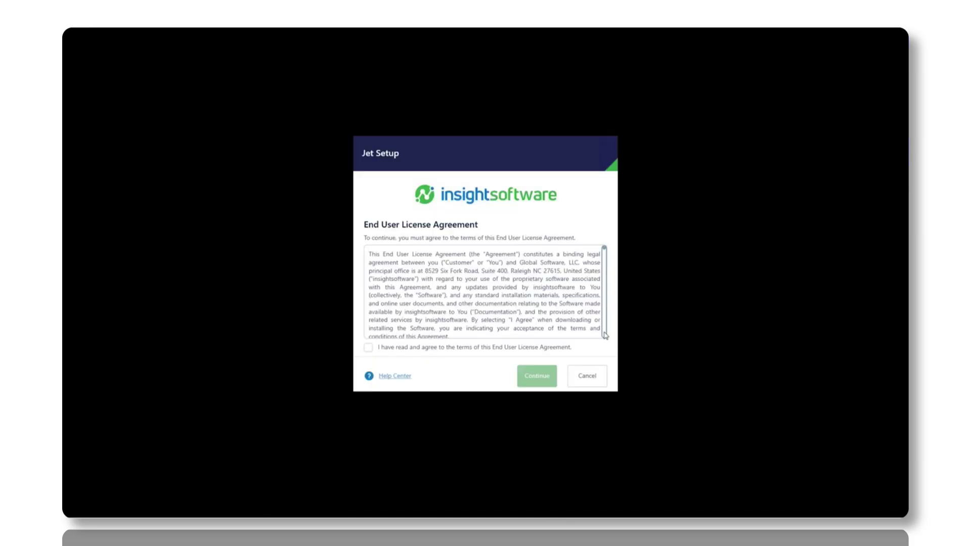
# Accept the Jet Excel Add-in license agreement.
pyautogui.rightClick(606, 335)
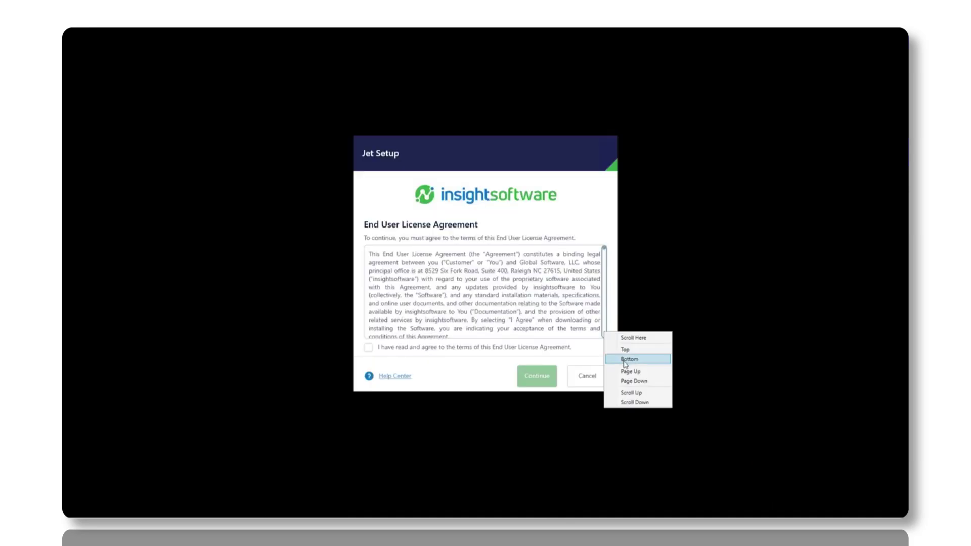
pyautogui.click(626, 360)
pyautogui.click(369, 348)
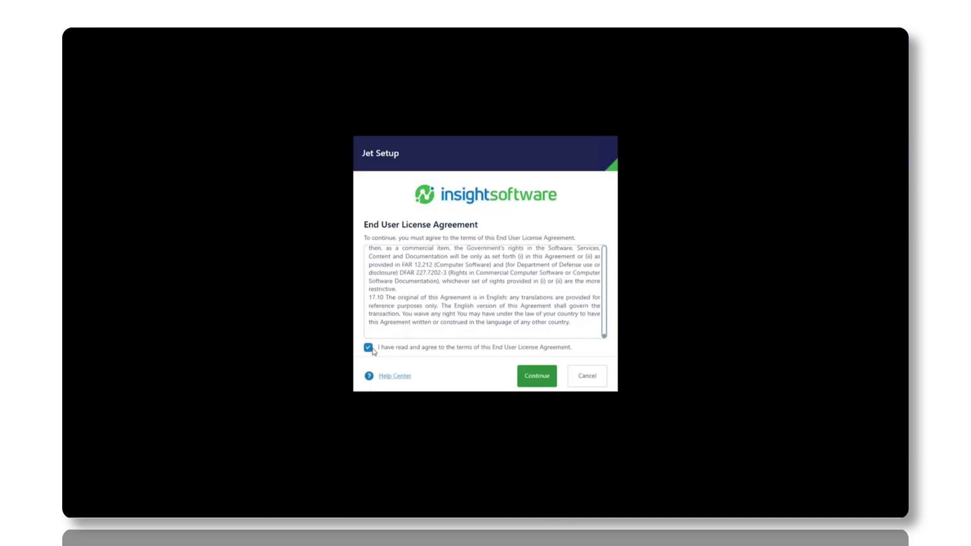
pyautogui.click(540, 380)
# Authenticate the add-in with the pasted product activation code.
pyautogui.click(368, 246)
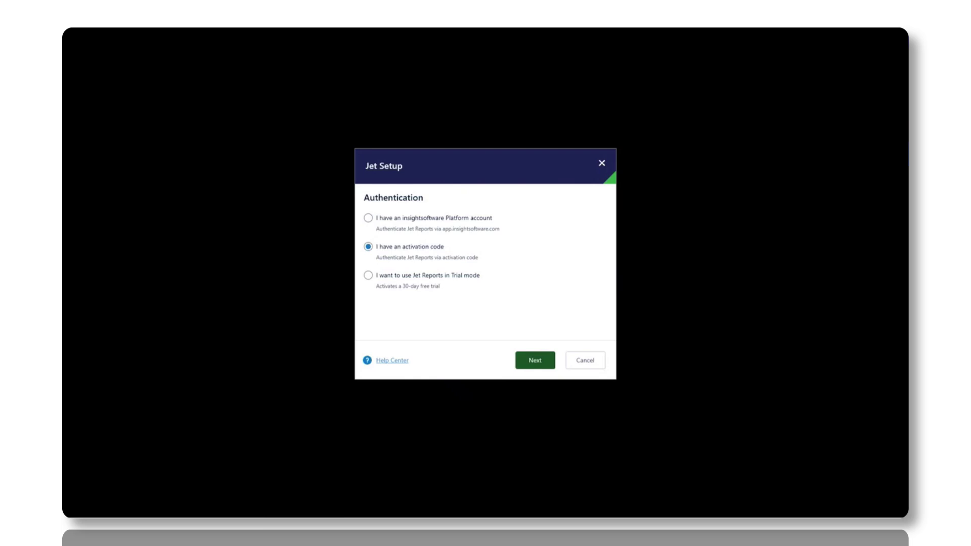
pyautogui.press('Return')
pyautogui.click(510, 234)
pyautogui.hotkey('ctrl', 'v')
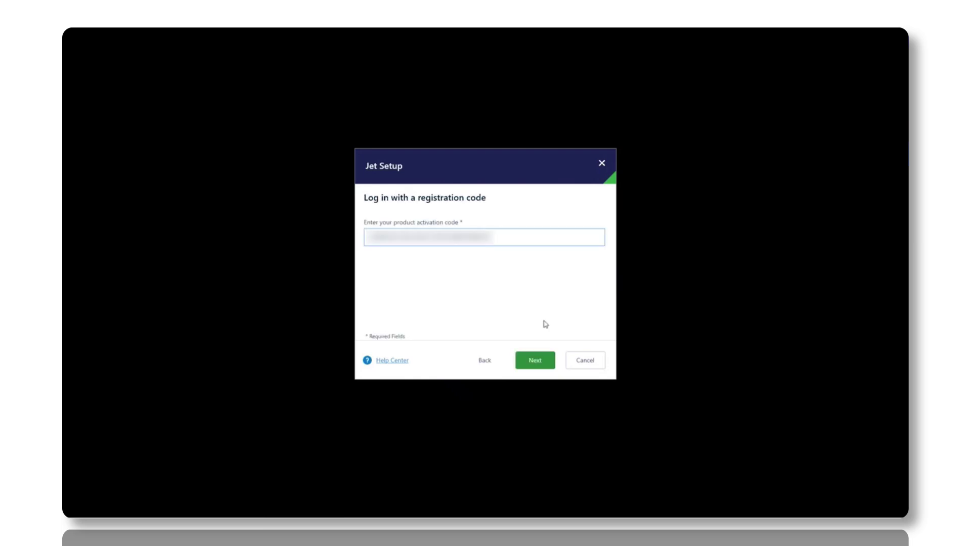
pyautogui.click(539, 364)
pyautogui.click(401, 248)
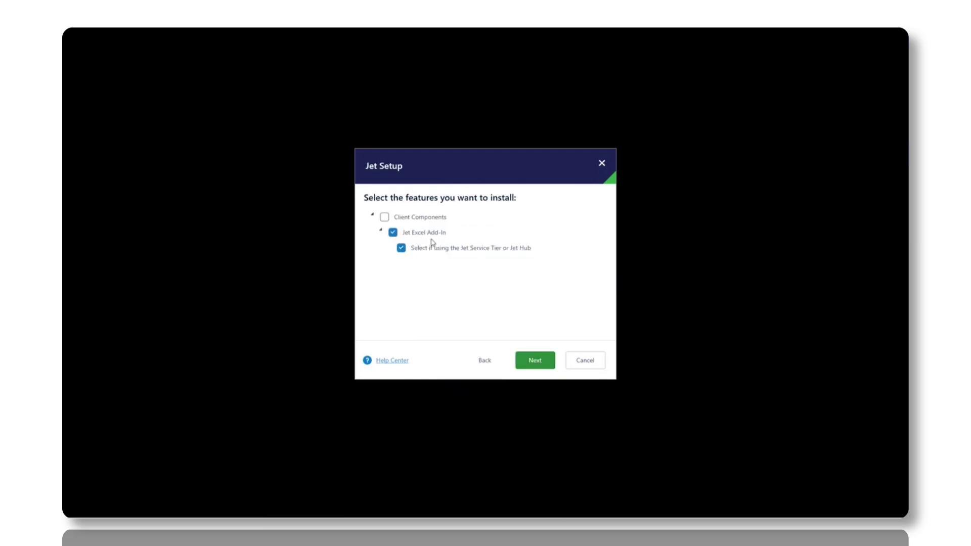
pyautogui.click(531, 360)
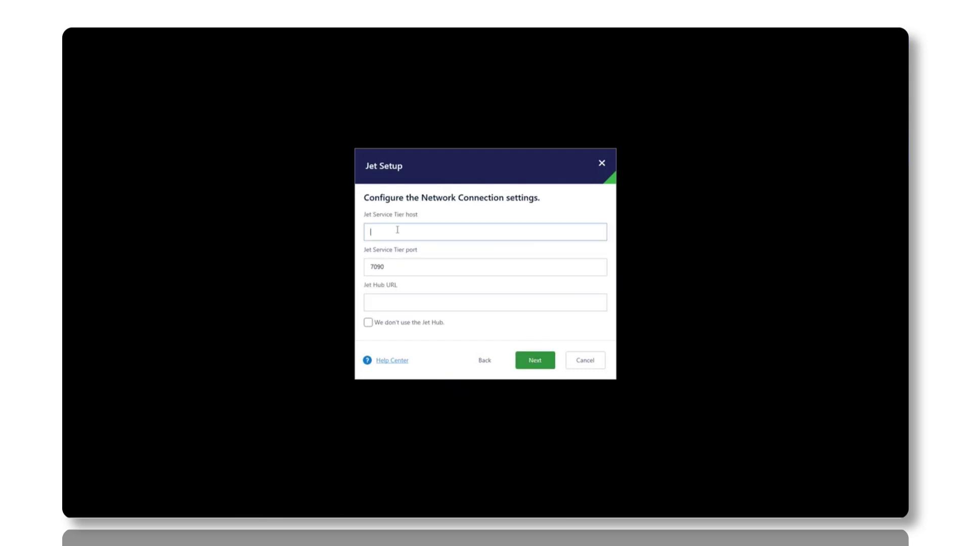
pyautogui.write('Win7AC-VM')
pyautogui.click(384, 300)
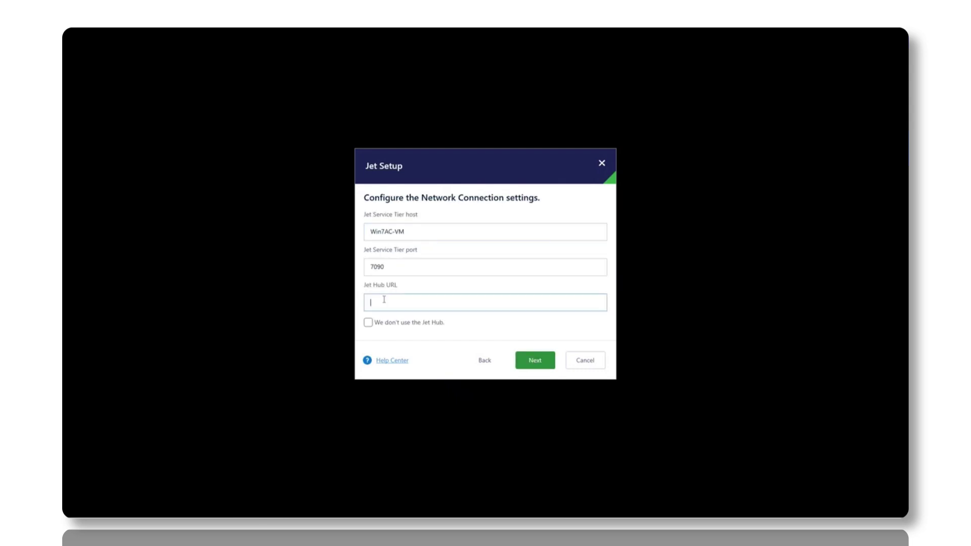
pyautogui.write('Win7AC-VM')
pyautogui.press('Home')
pyautogui.write('https://')
pyautogui.press('End')
# Turn off the first installation option and install the Jet Excel Add-in.
pyautogui.click(539, 363)
pyautogui.click(377, 250)
pyautogui.click(529, 360)
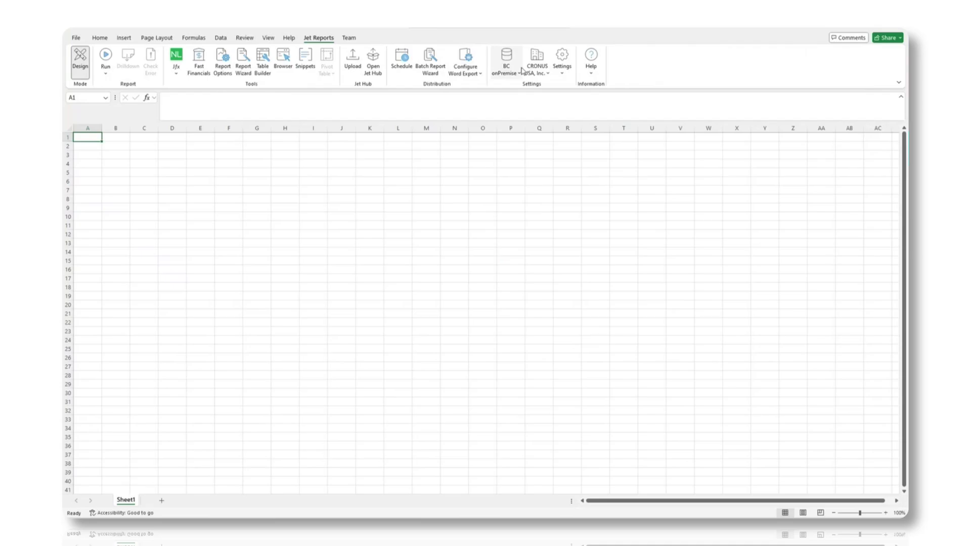
# In Jet Reports App Settings, check the Win7AC-VM Service Tier and Hub URL and pass Test Connection.
pyautogui.click(562, 69)
pyautogui.click(585, 87)
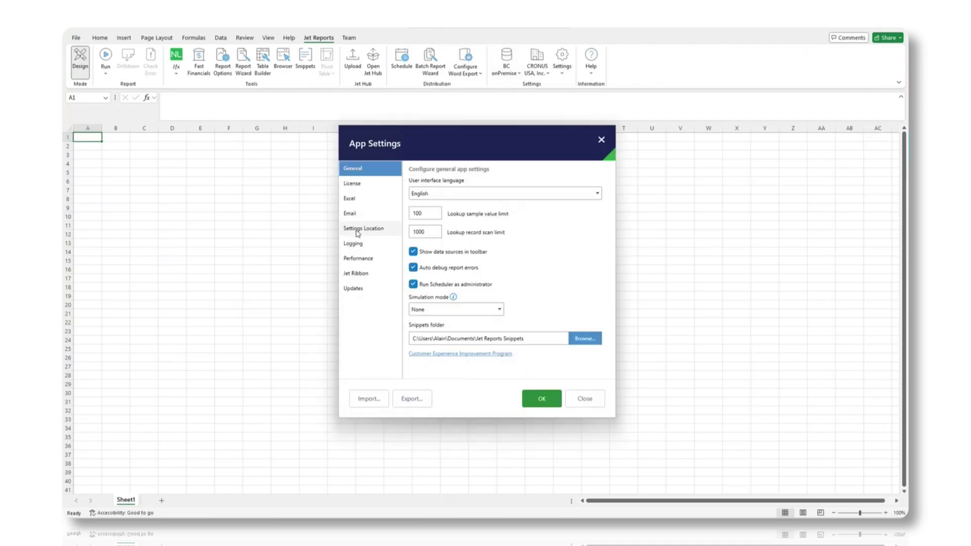
pyautogui.click(358, 233)
pyautogui.click(459, 217)
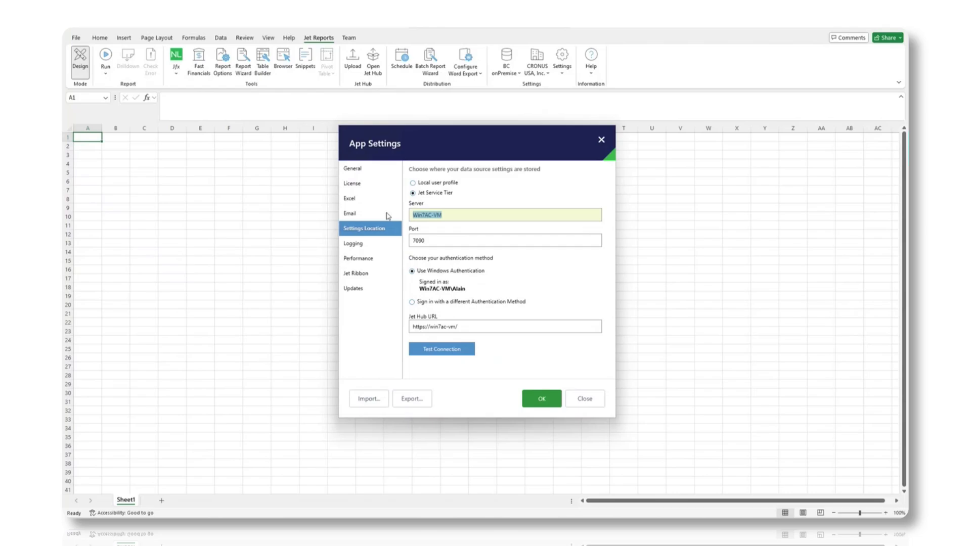
pyautogui.click(459, 327)
pyautogui.click(438, 349)
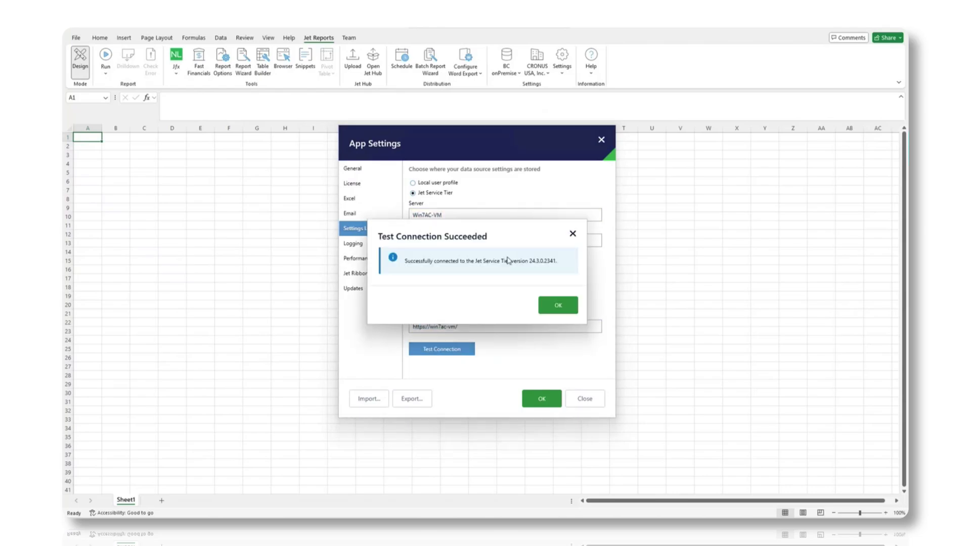
pyautogui.click(562, 303)
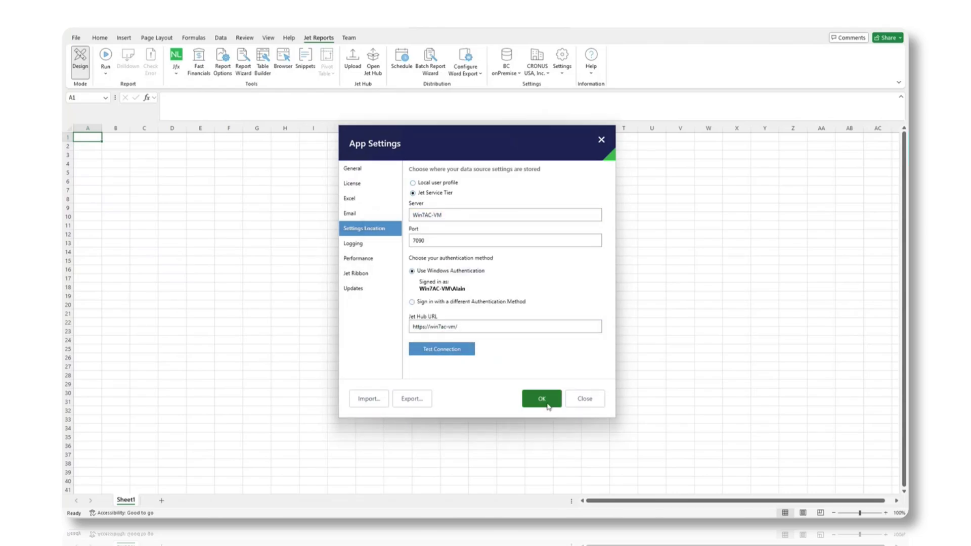
pyautogui.click(583, 400)
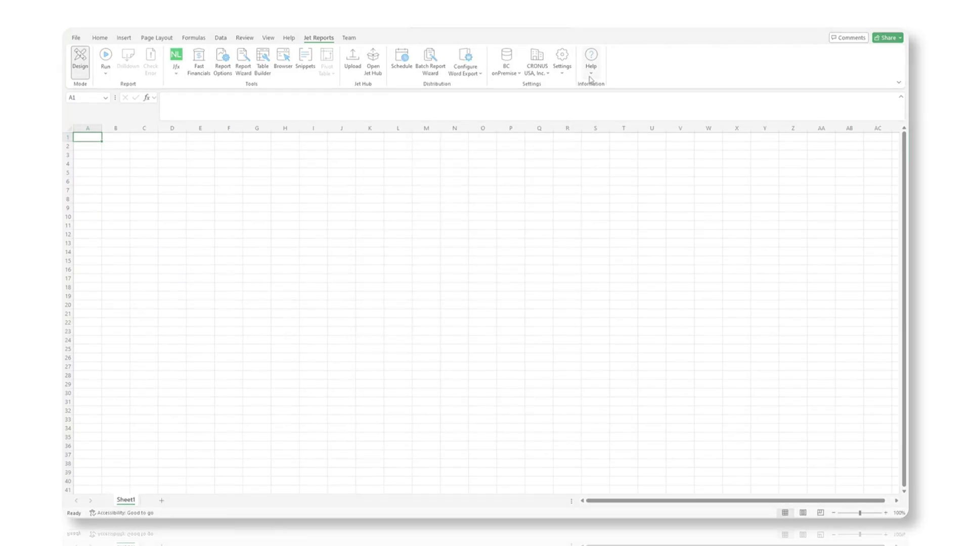